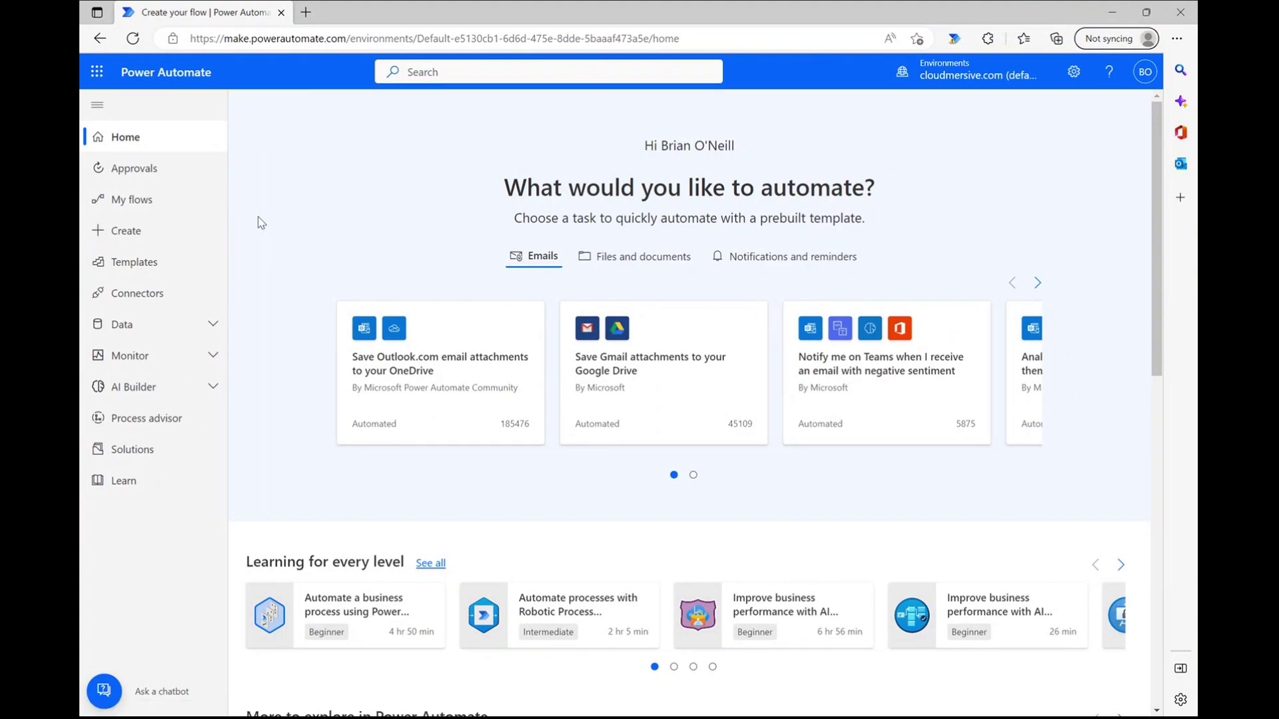
Step: Go to the Create page in the left navigation pane to start a new flow
{"action": "left_click", "coordinate": [172, 240]}
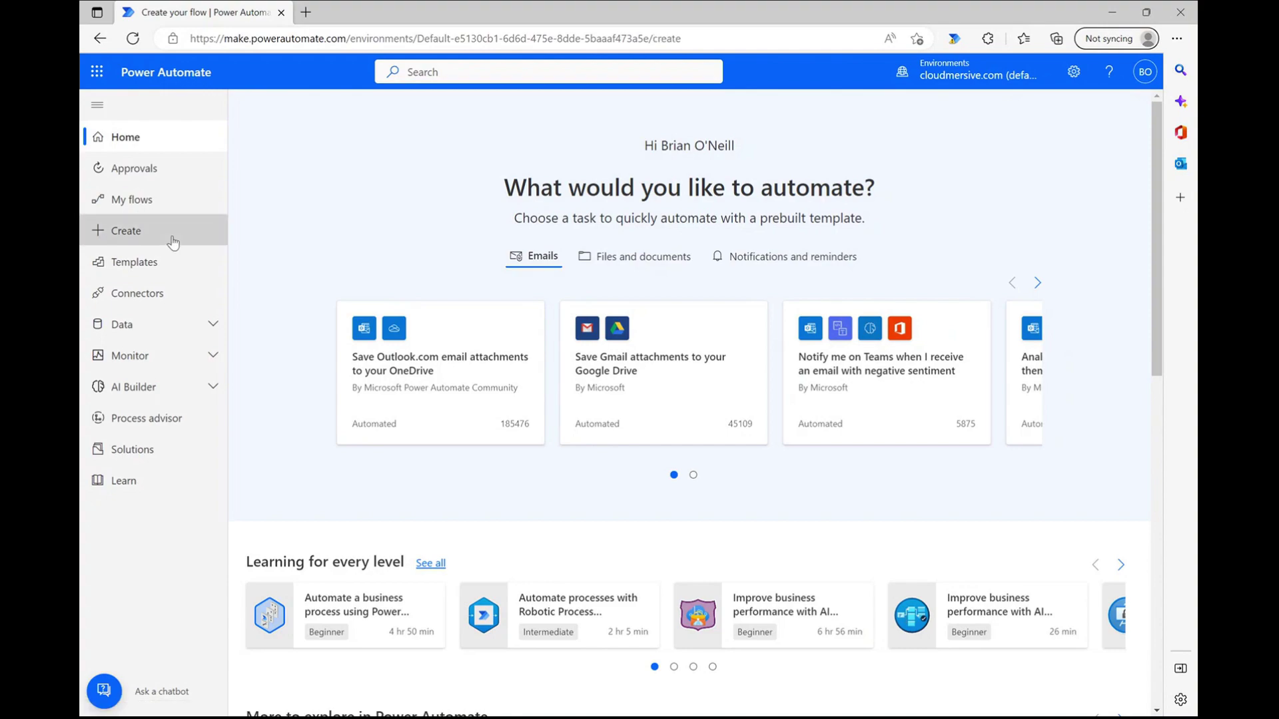
Step: Create an instant cloud flow named 'describe image' with a 'Manually trigger a flow' trigger
{"action": "left_click", "coordinate": [457, 270]}
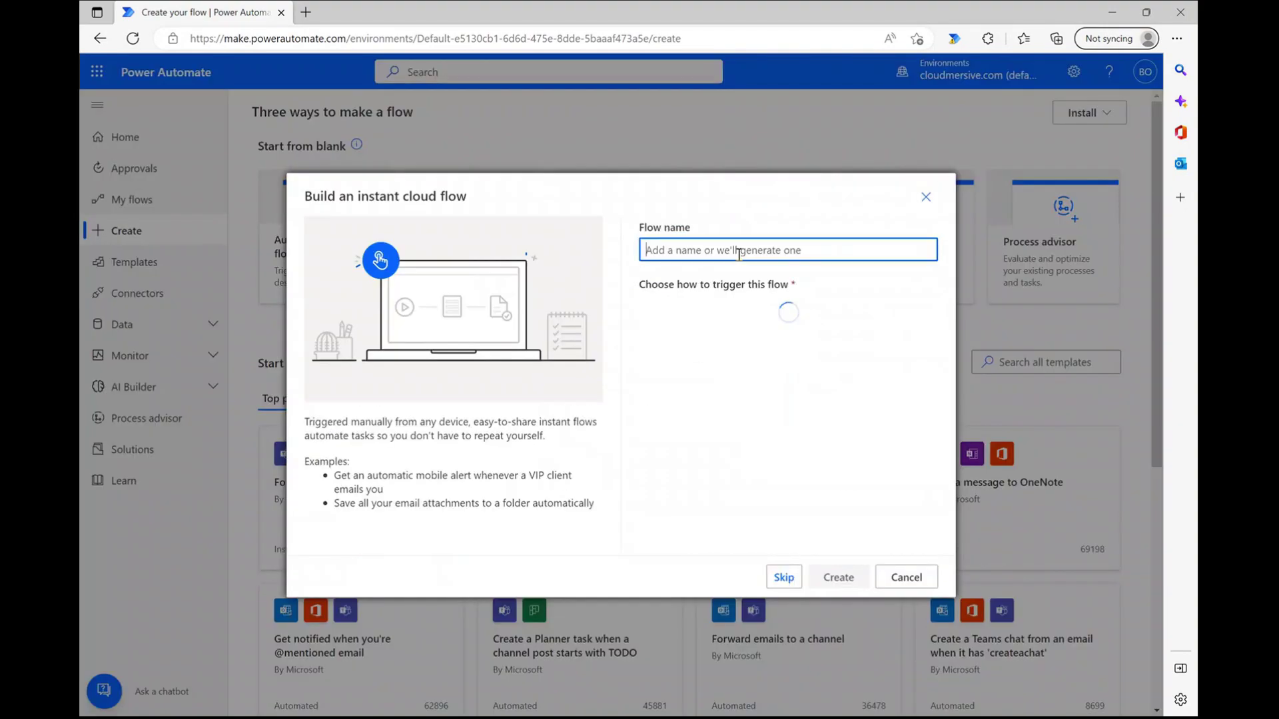
{"action": "type", "text": "describe image"}
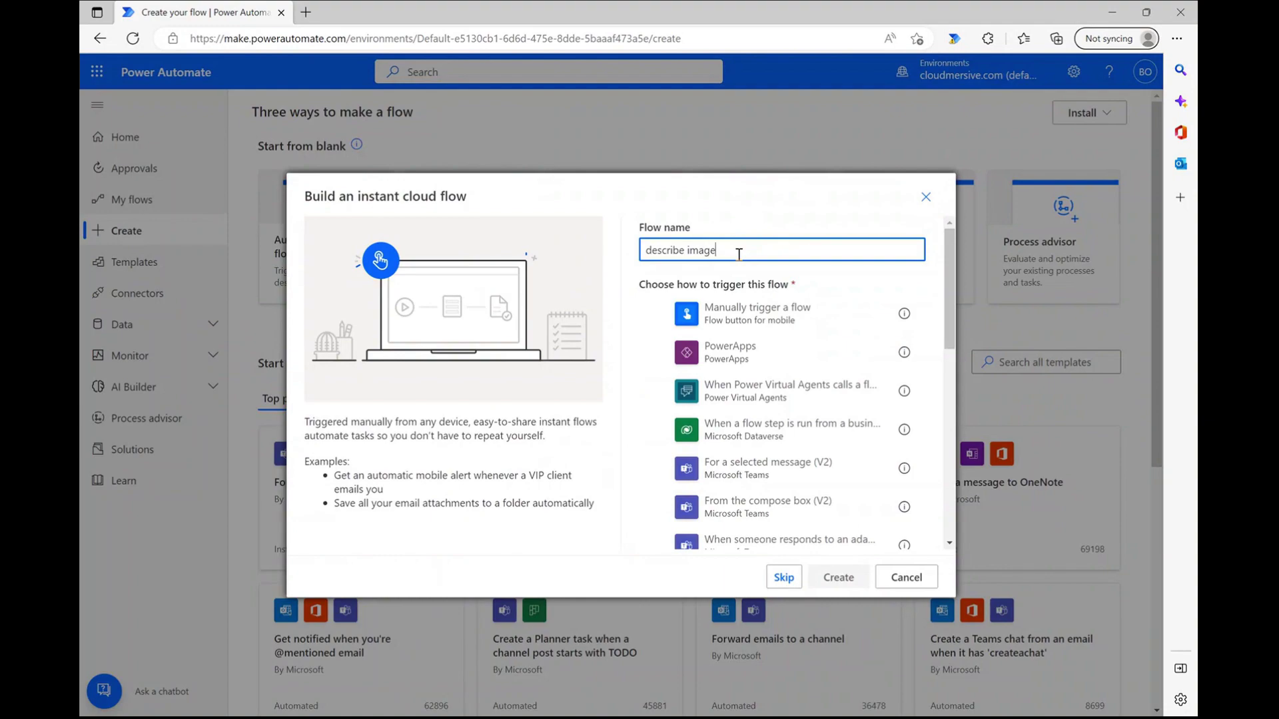
{"action": "left_click", "coordinate": [818, 305]}
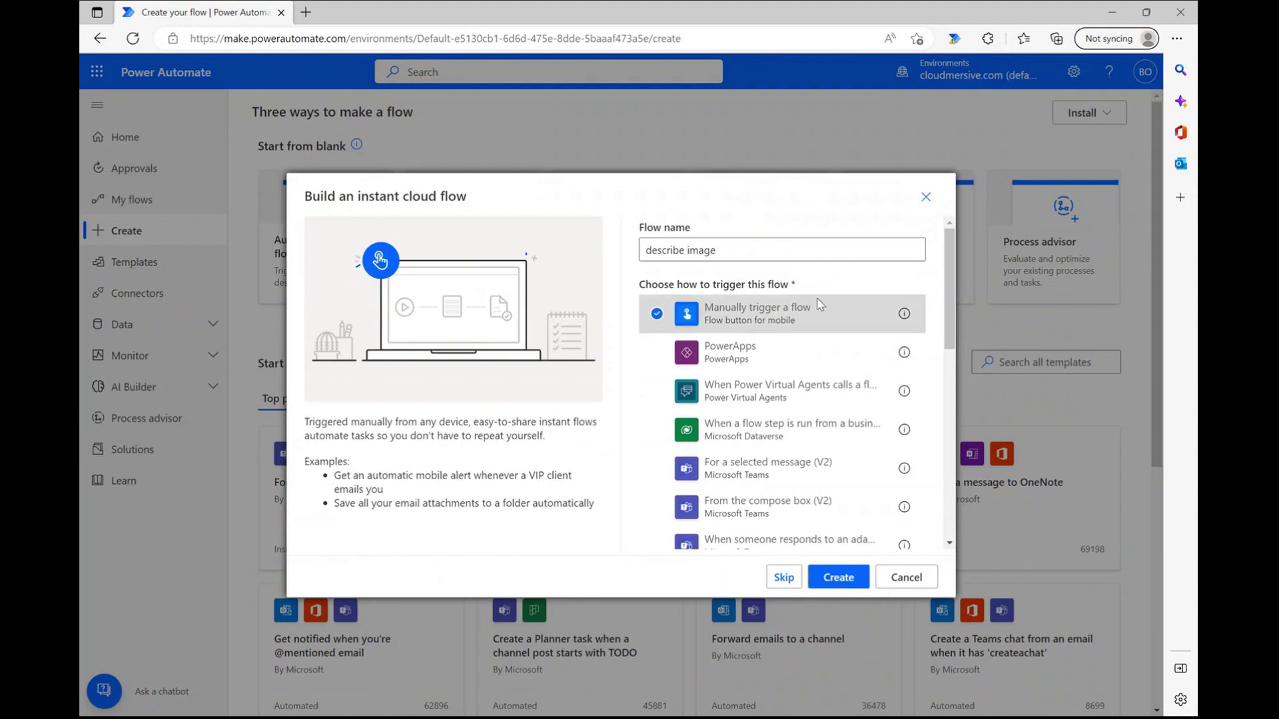
{"action": "left_click", "coordinate": [848, 579]}
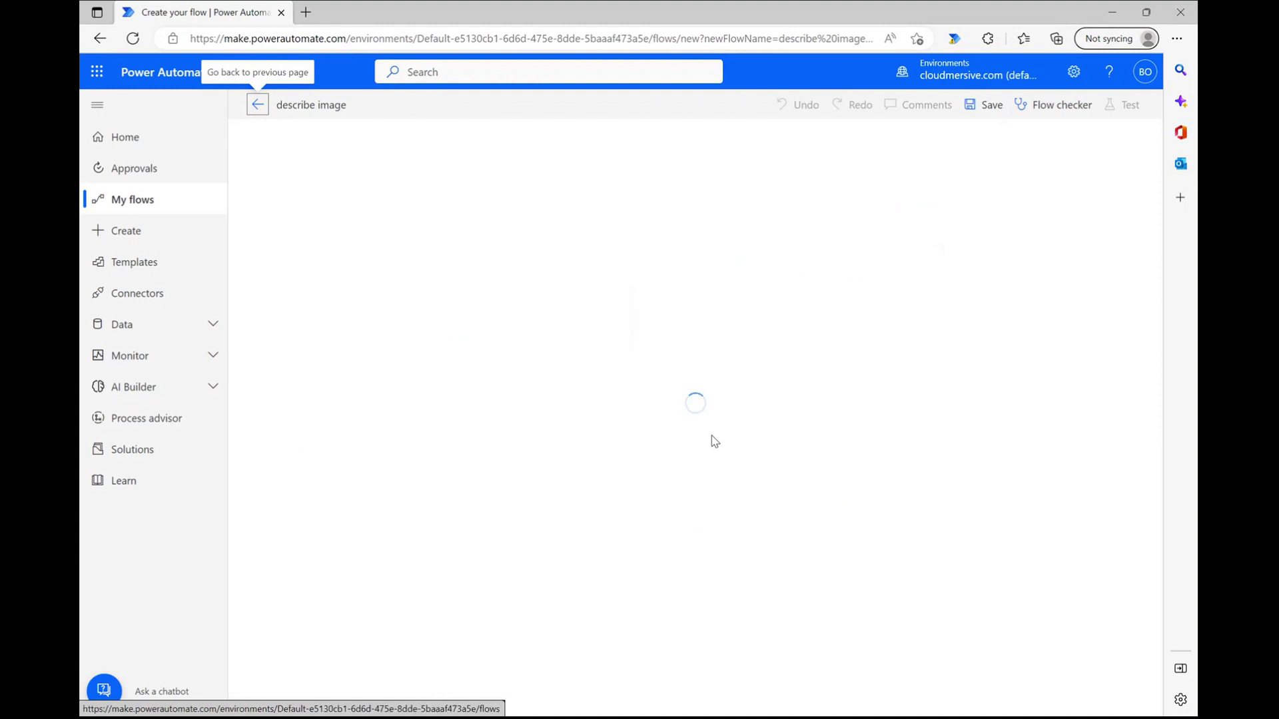
{"action": "left_click", "coordinate": [643, 211]}
Step: Add SharePoint Get file content reading pexels-christina-morillo-1181414.jpg from Power Automate Samples on Content Team
{"action": "left_click", "coordinate": [643, 251]}
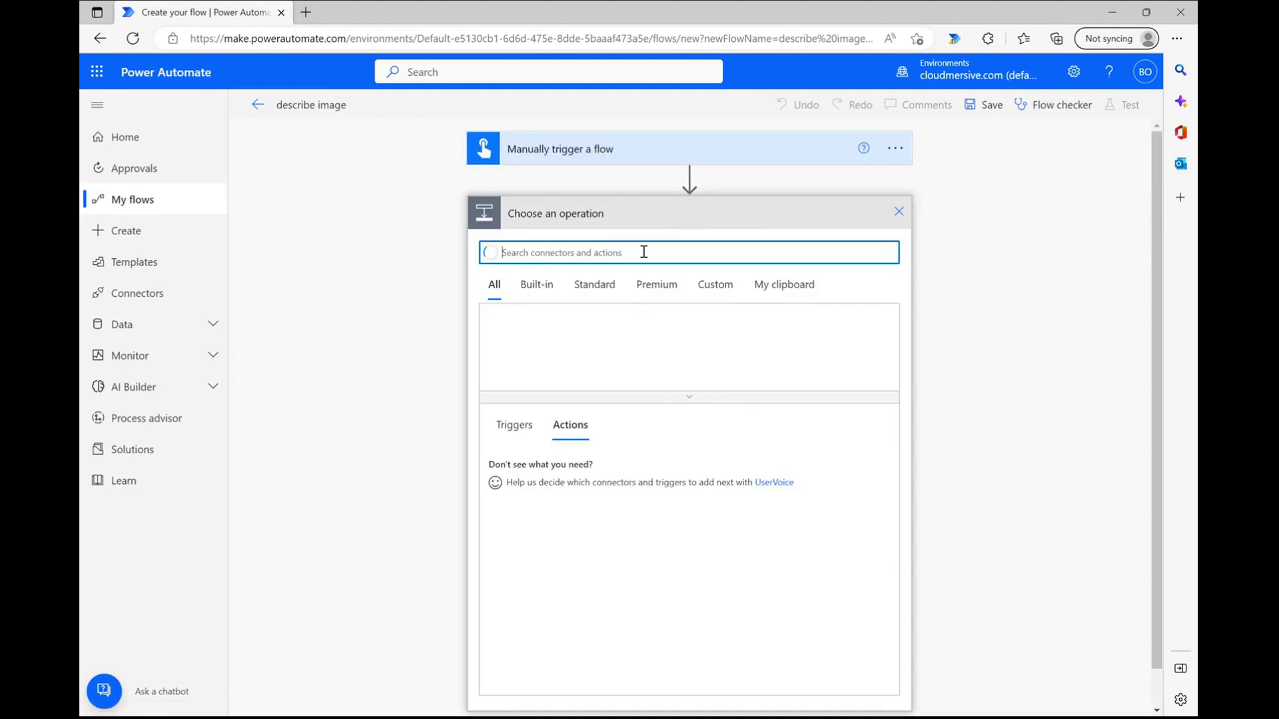
{"action": "type", "text": "get file content"}
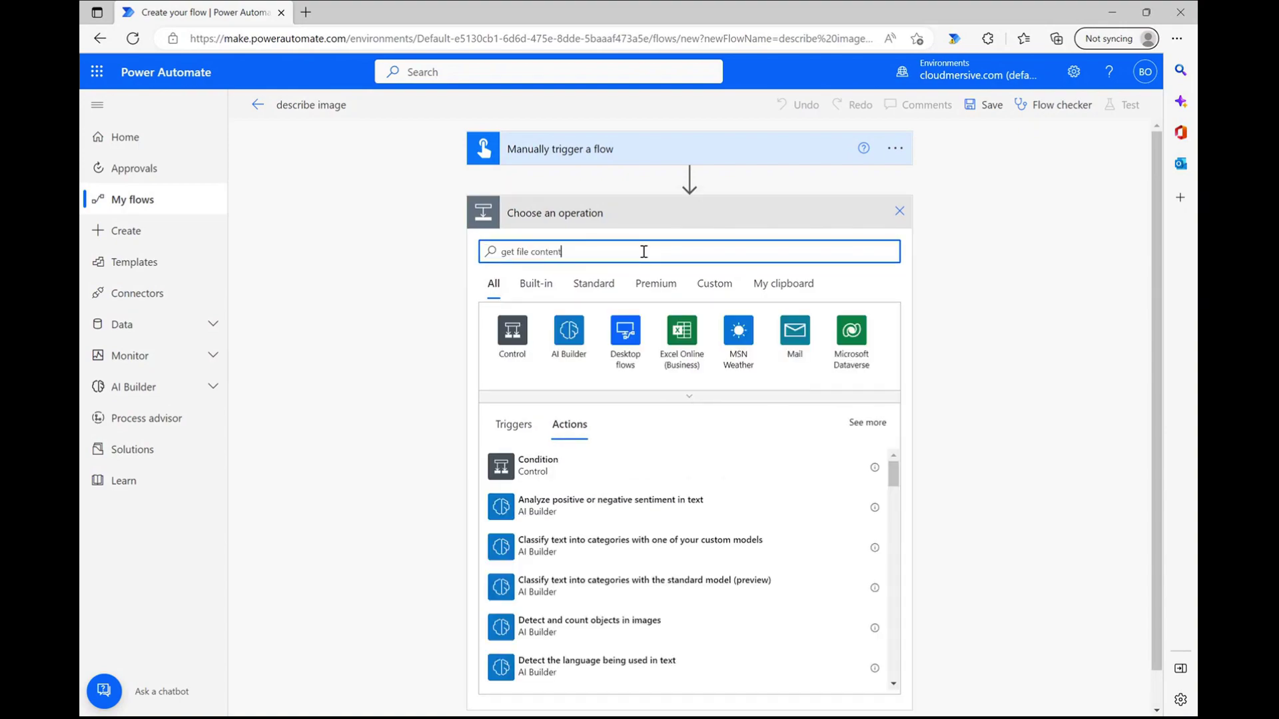
{"action": "left_click", "coordinate": [619, 553]}
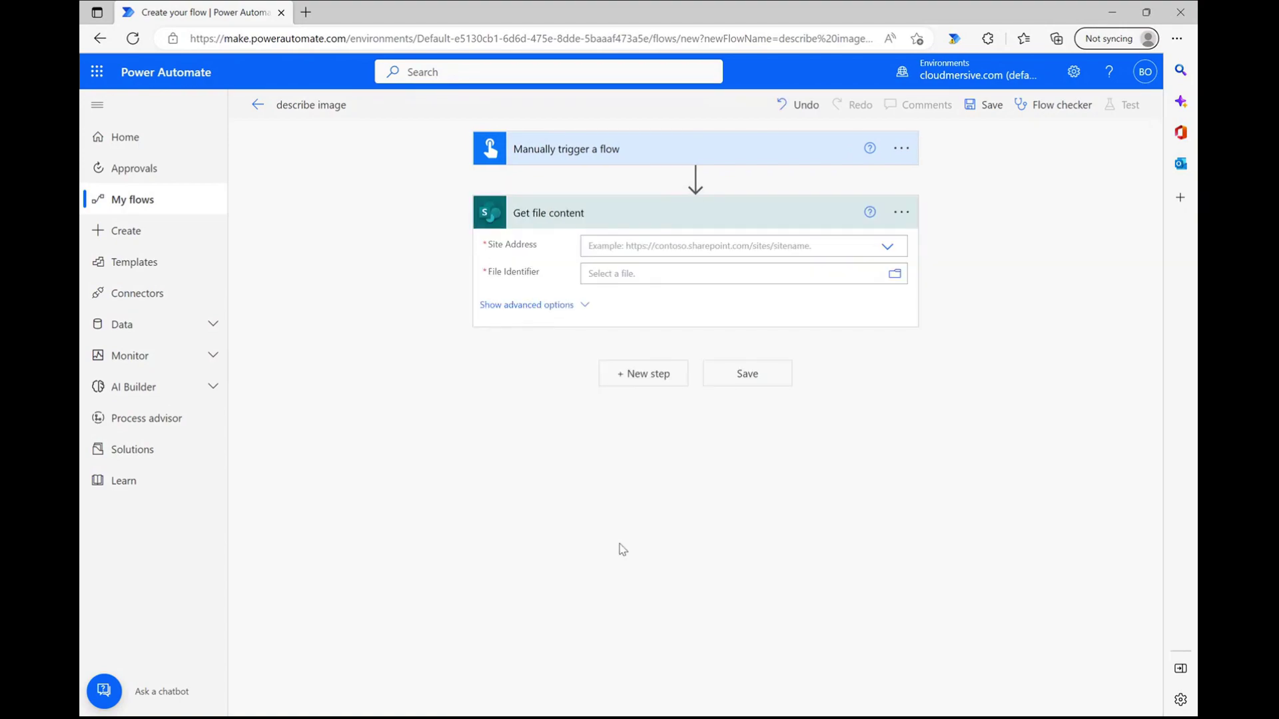
{"action": "left_click", "coordinate": [889, 248]}
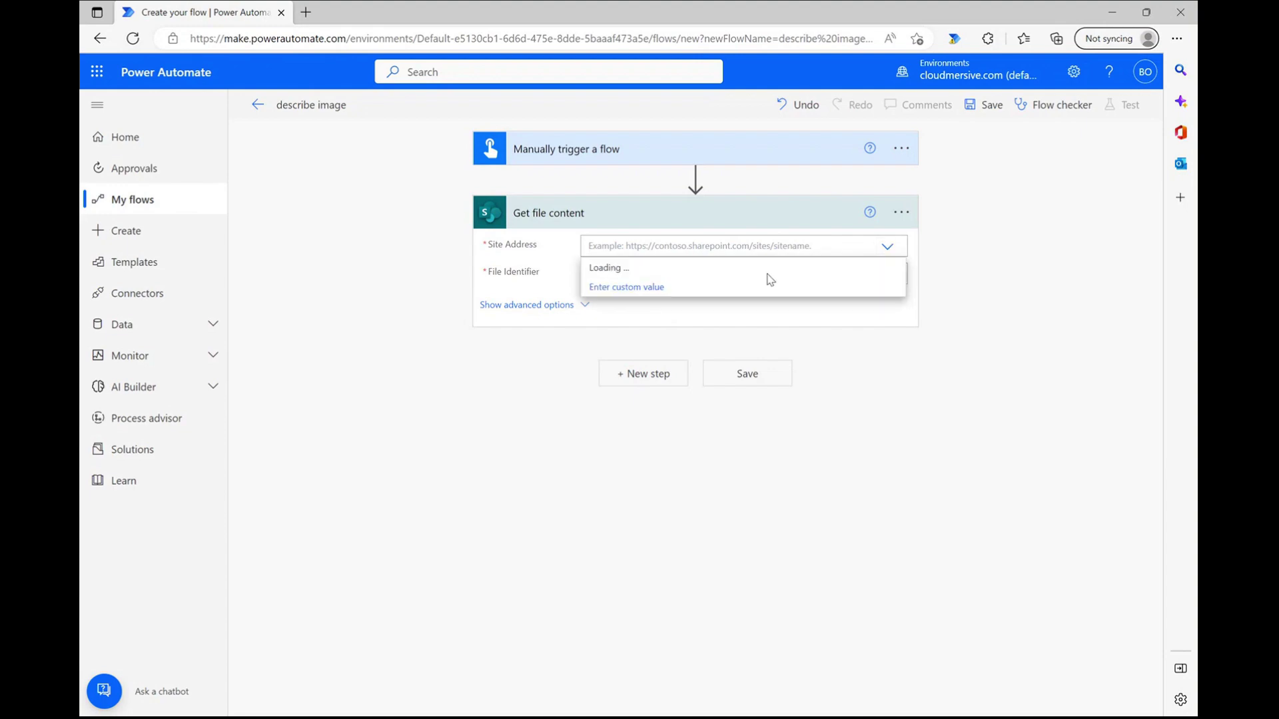
{"action": "left_click", "coordinate": [703, 270]}
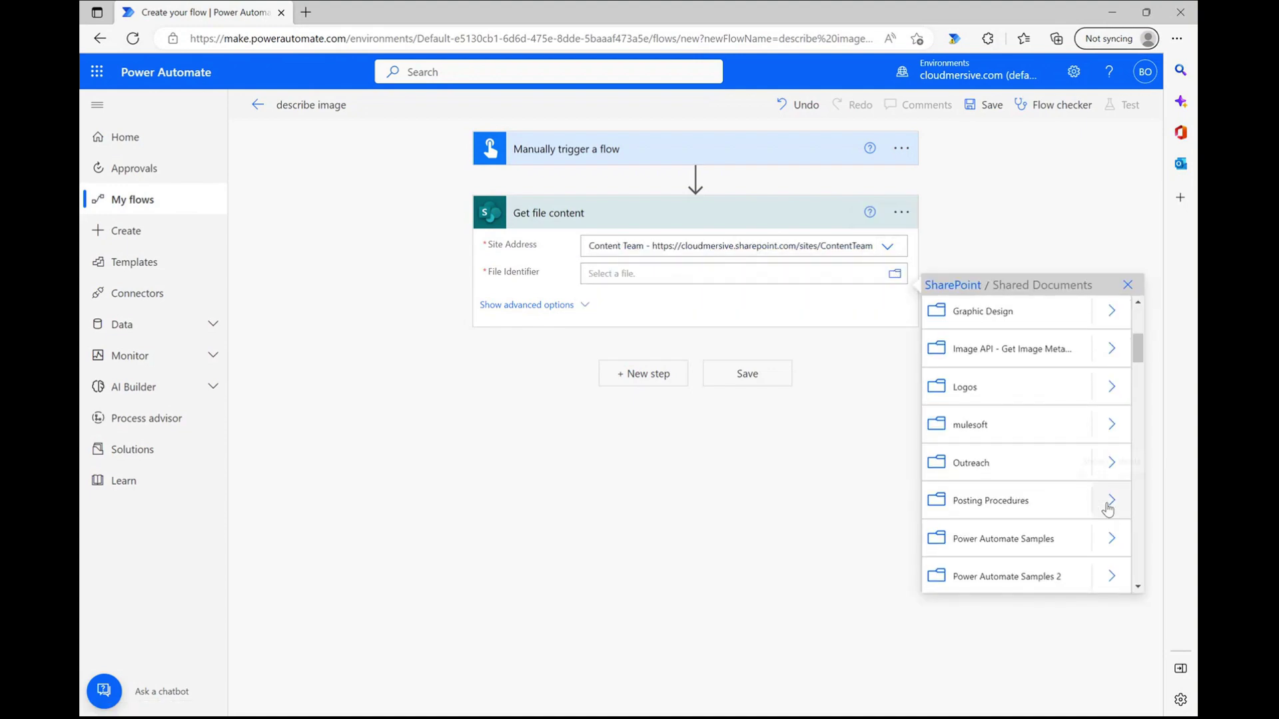
{"action": "left_click", "coordinate": [1111, 549]}
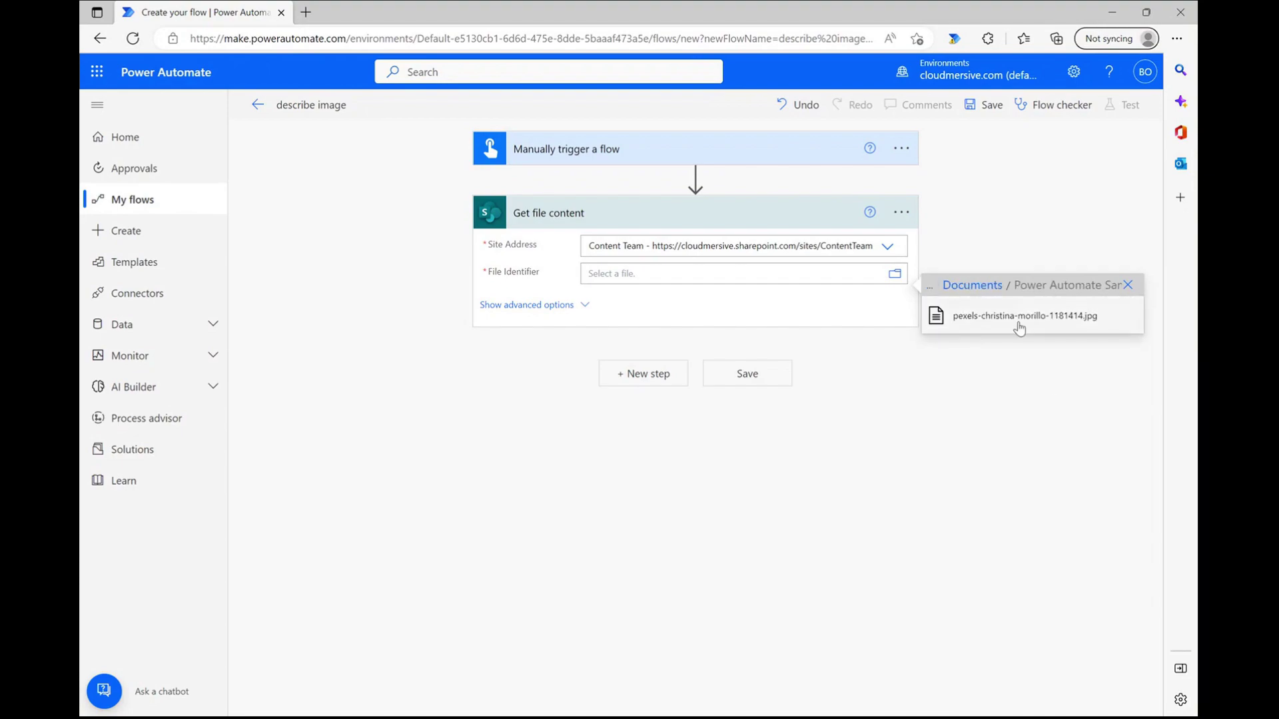
{"action": "left_click", "coordinate": [1015, 319]}
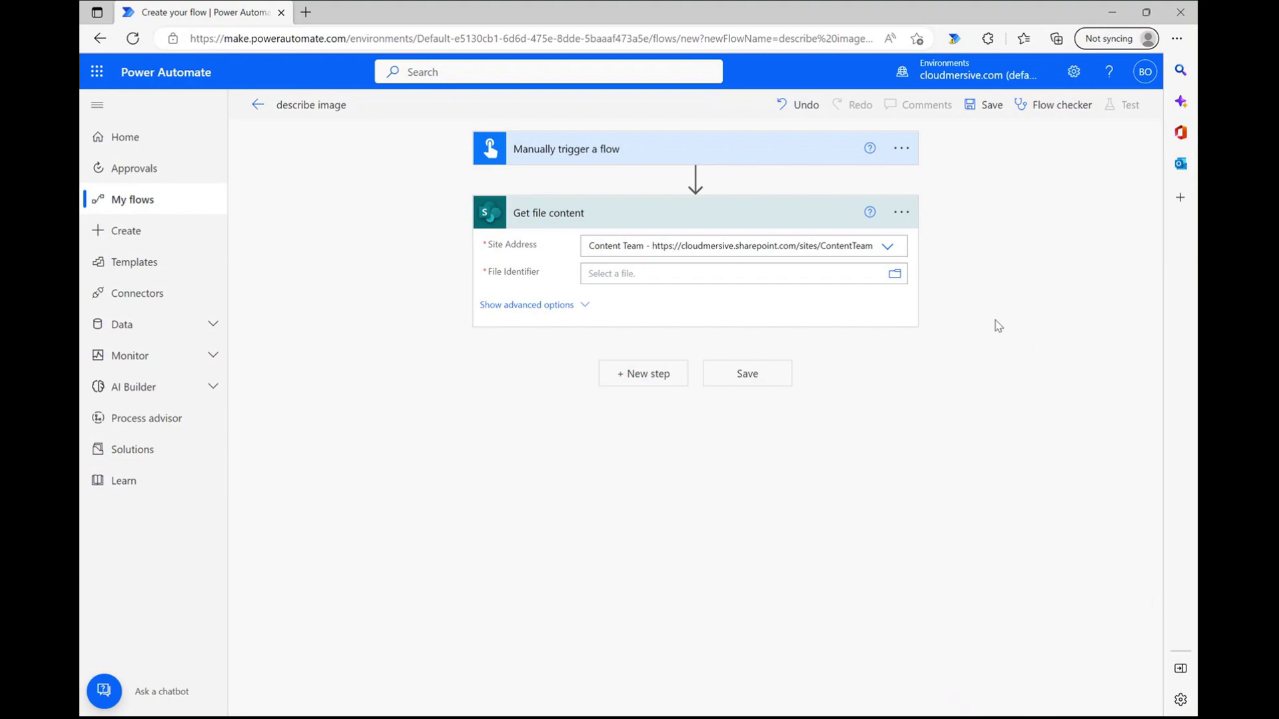
{"action": "left_click", "coordinate": [576, 373]}
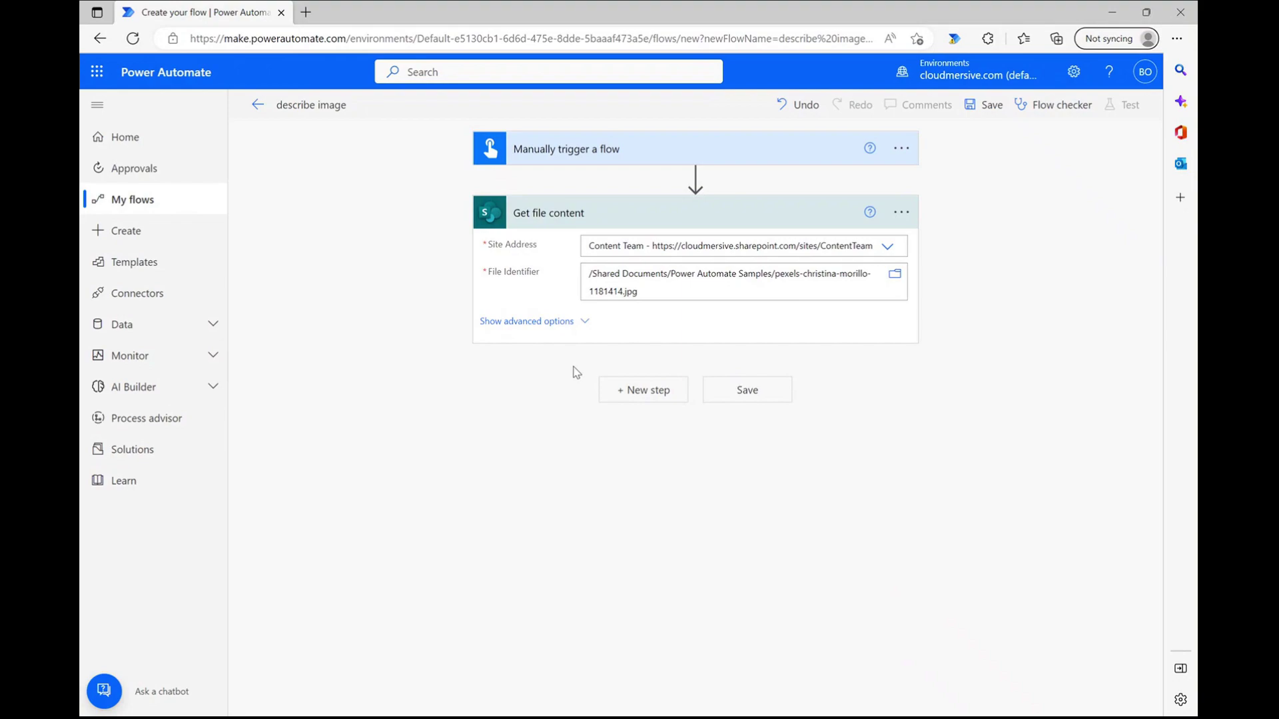
Step: Add the Cloudmersive Image Processing action 'Describe an image in natural language' after Get file content
{"action": "left_click", "coordinate": [644, 390]}
{"action": "type", "text": "c"}
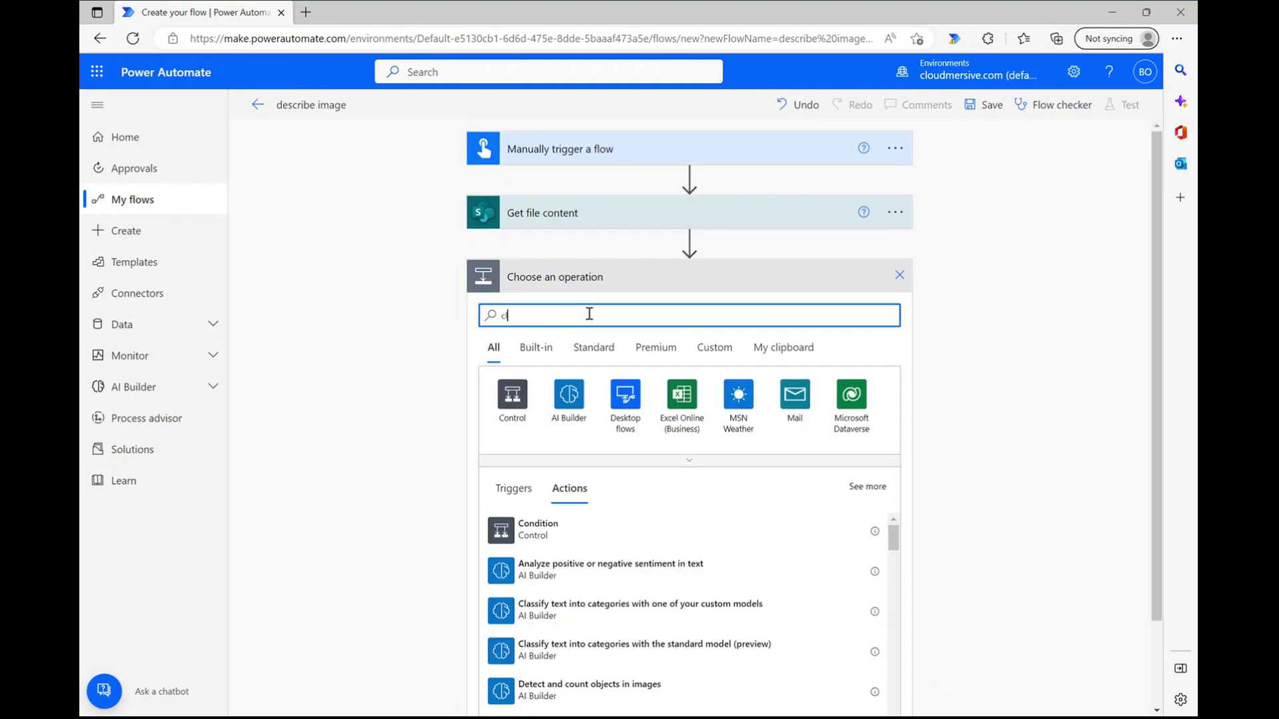
{"action": "type", "text": "loudmersive"}
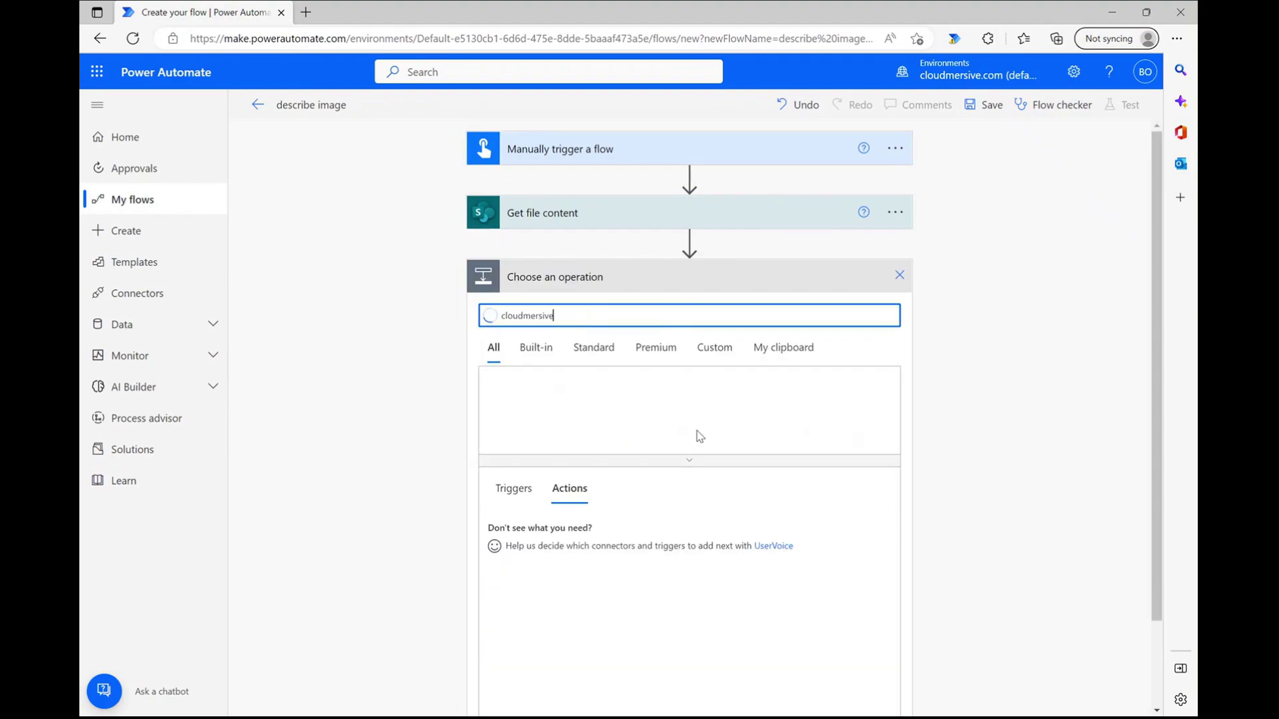
{"action": "left_click", "coordinate": [705, 467]}
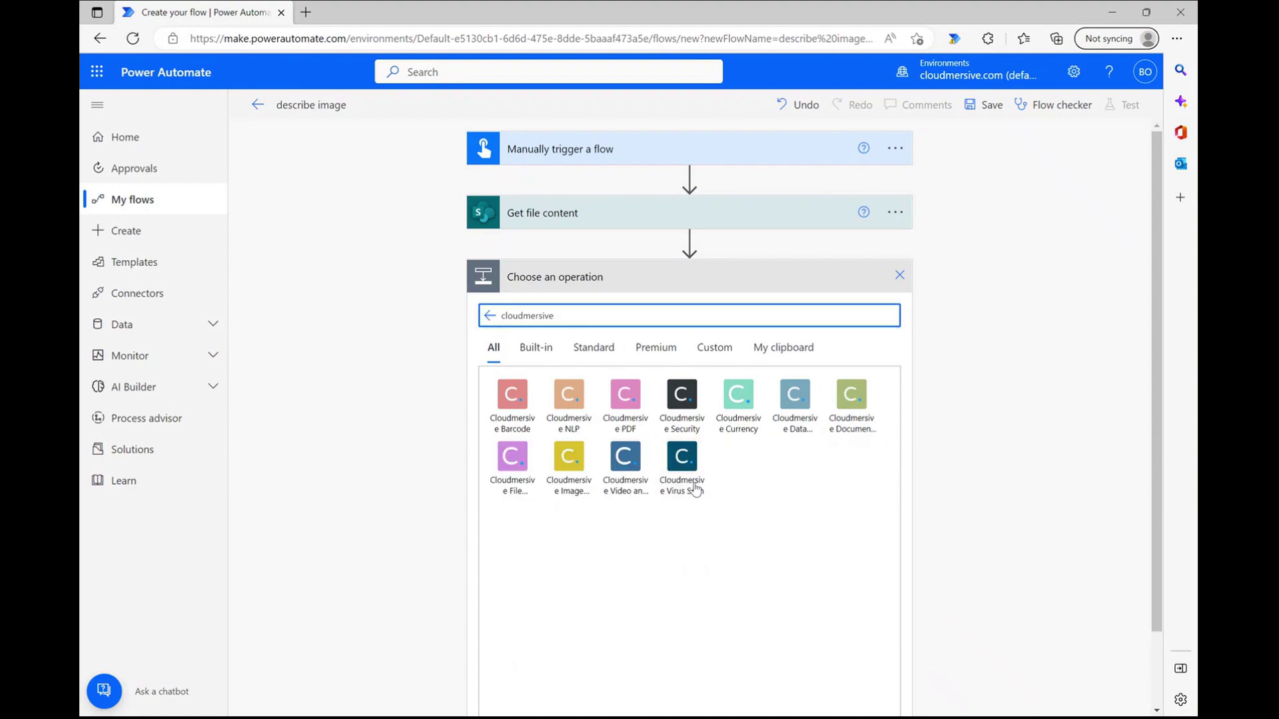
{"action": "left_click", "coordinate": [567, 458]}
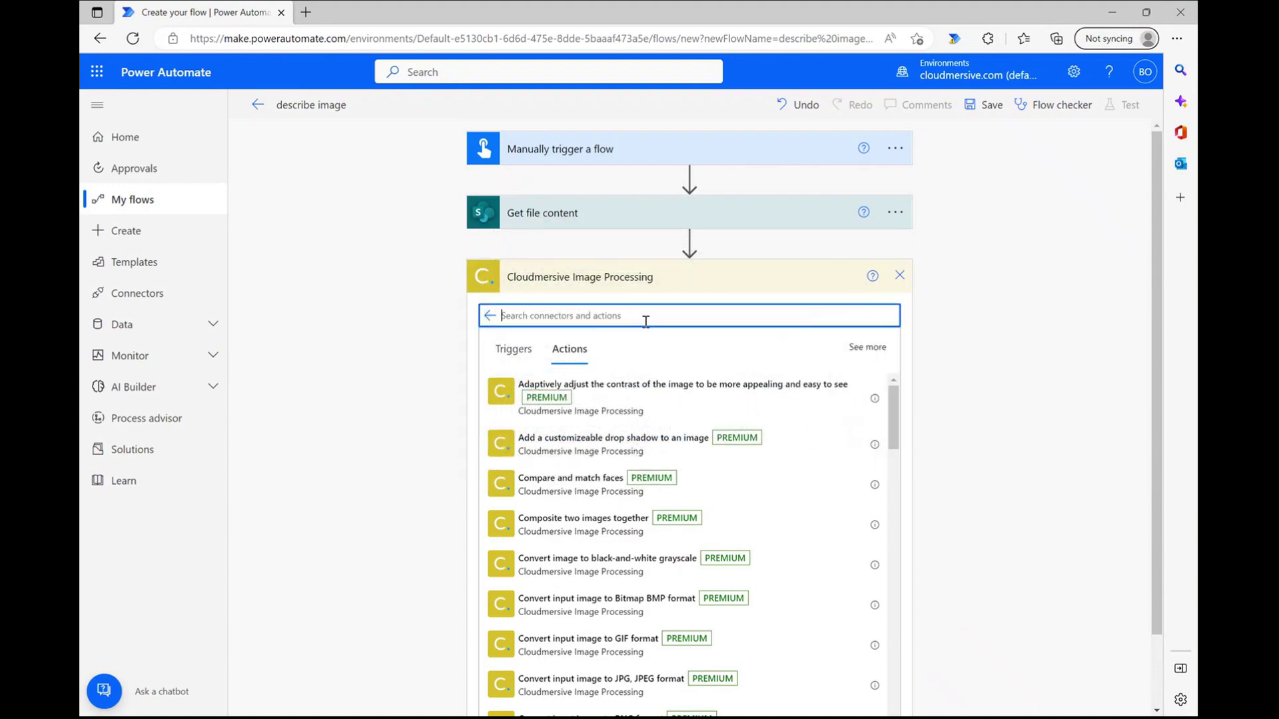
{"action": "type", "text": "describe an image"}
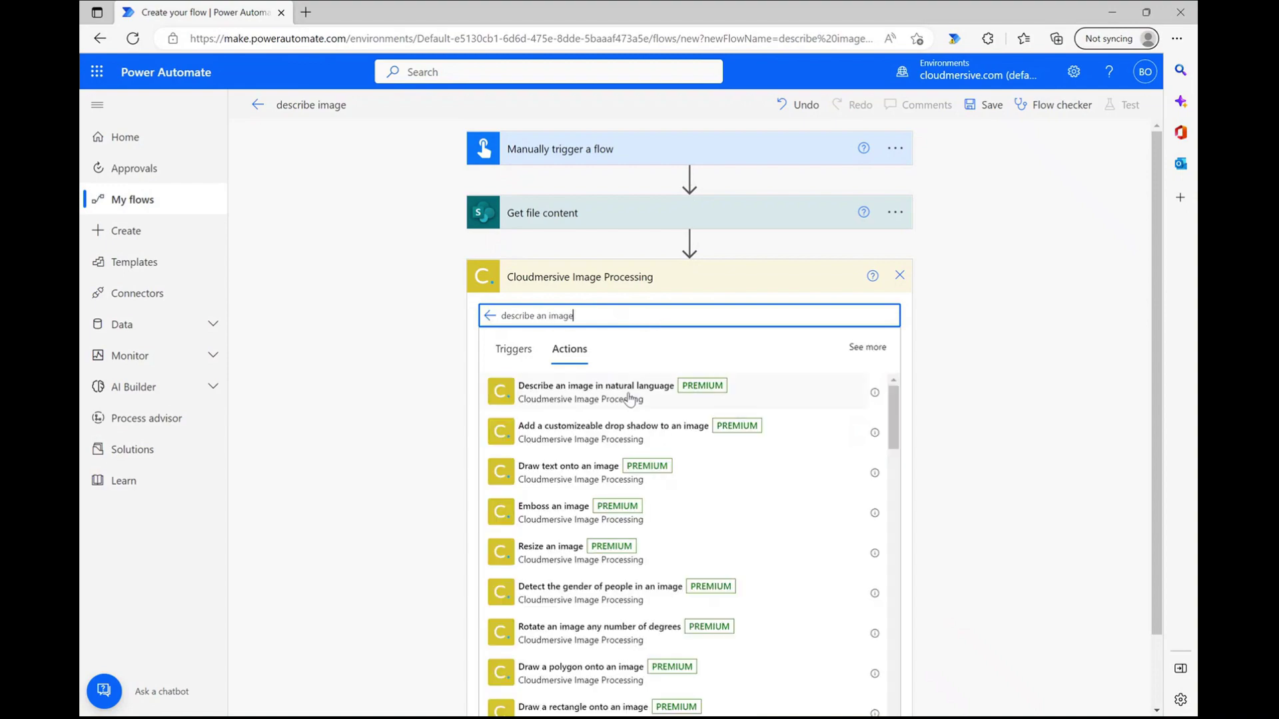
{"action": "left_click", "coordinate": [629, 399]}
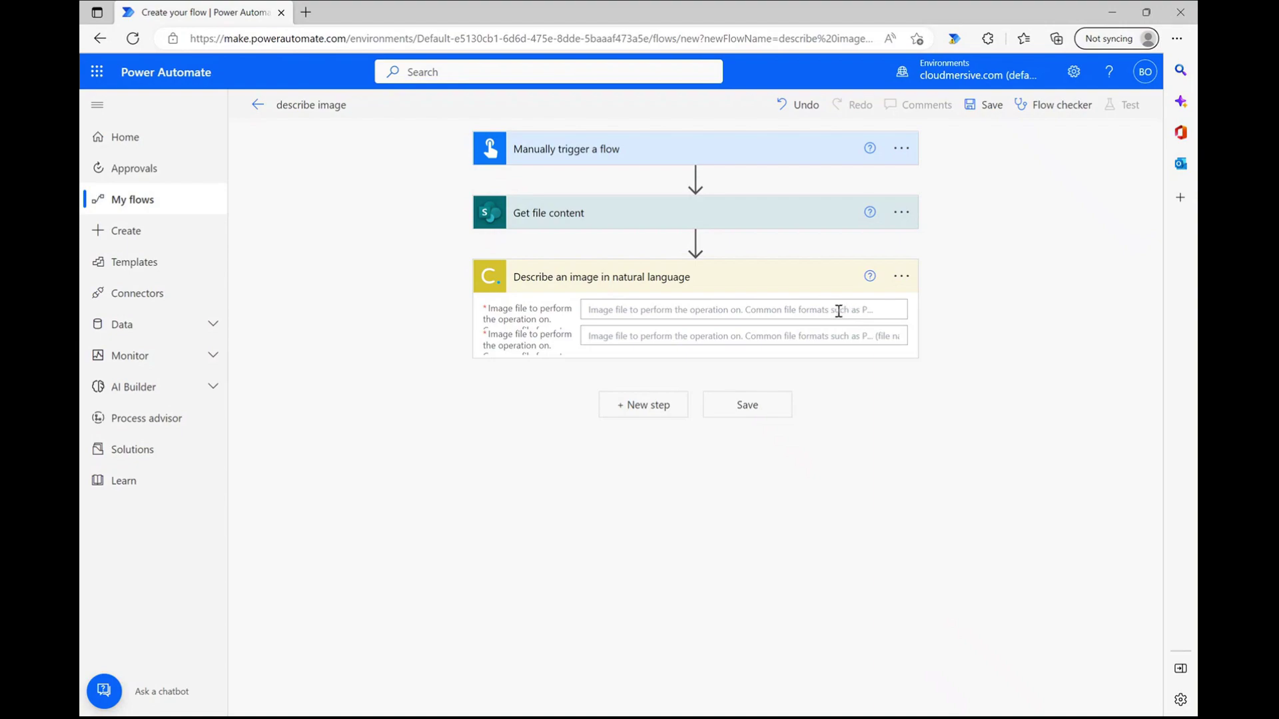
Step: Set the Describe step's first image-file input to File Content from Get file content
{"action": "left_click", "coordinate": [837, 311]}
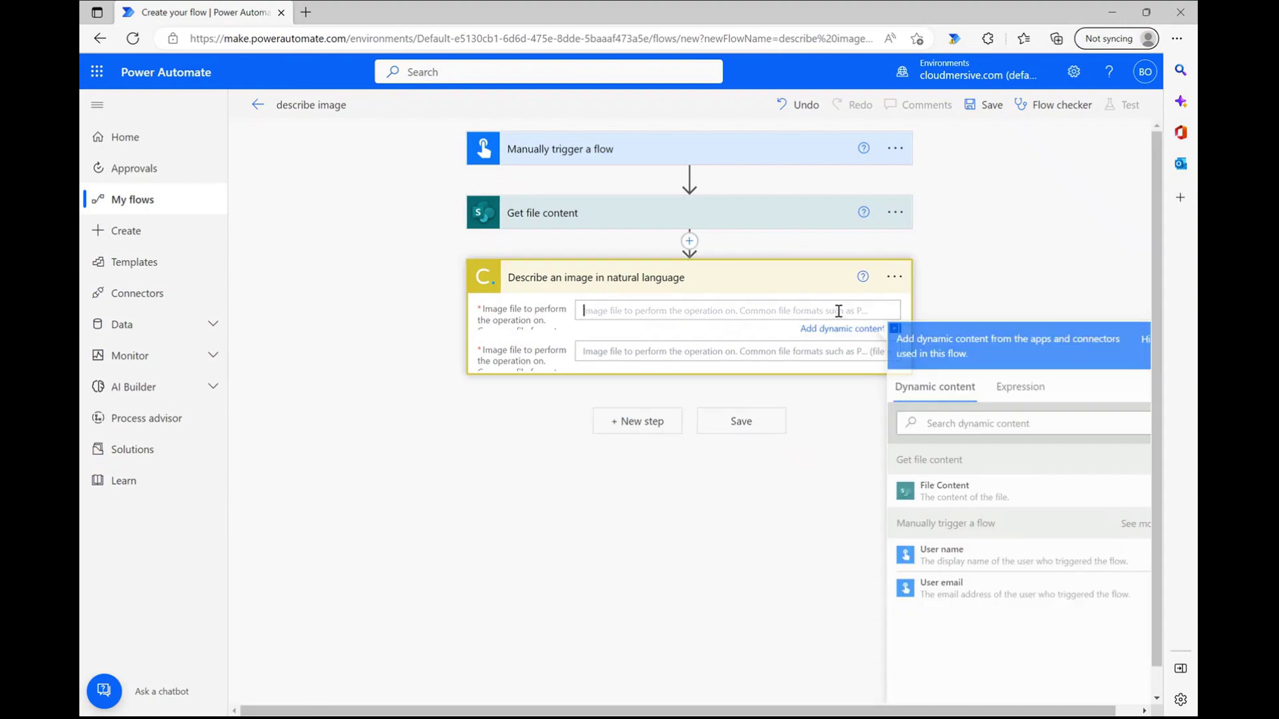
{"action": "left_click", "coordinate": [1016, 497]}
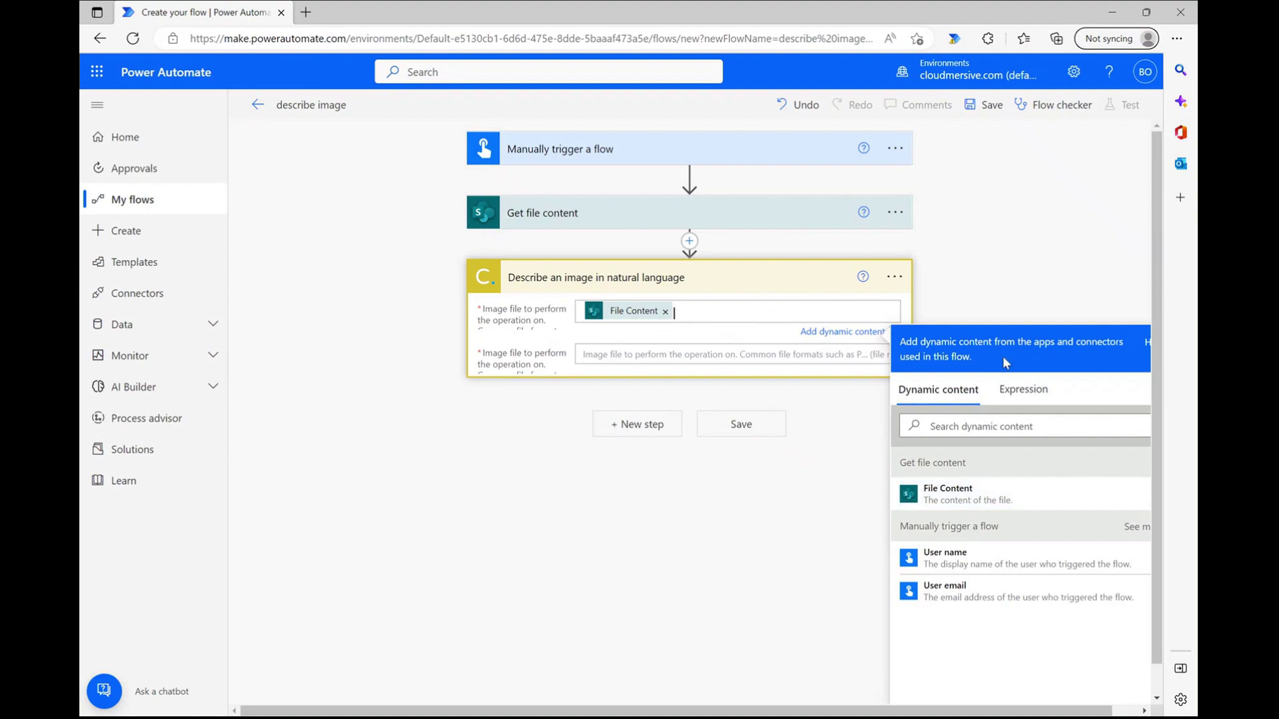
{"action": "left_click", "coordinate": [1030, 238]}
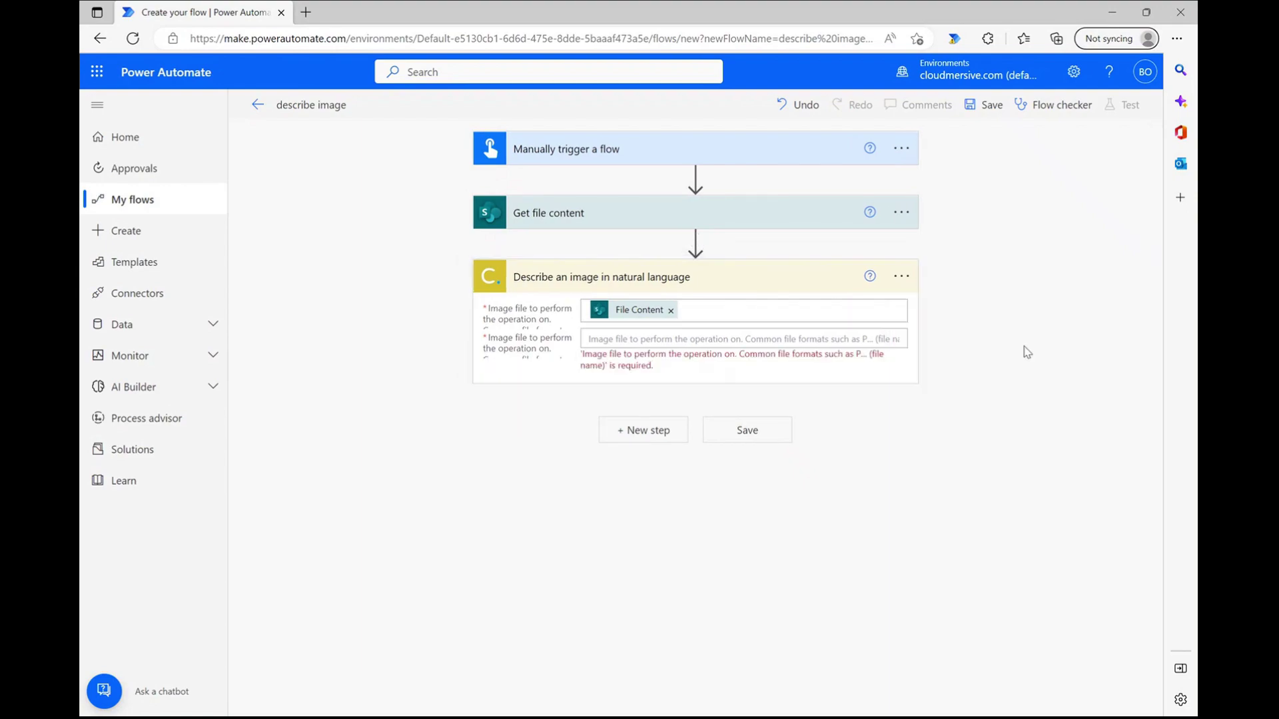
Step: Copy the Get file content File Identifier path into the Describe step's second image-file input
{"action": "left_click", "coordinate": [705, 211]}
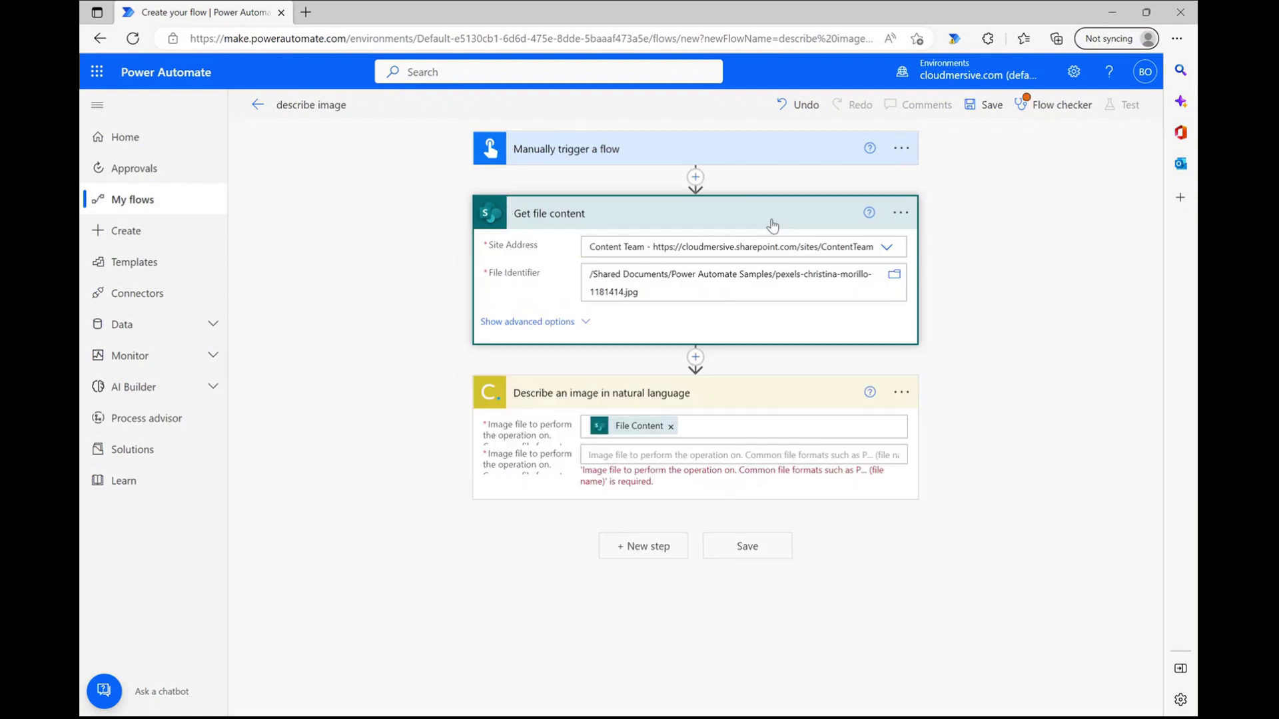
{"action": "triple_click", "coordinate": [786, 293]}
{"action": "key", "text": "ctrl+c"}
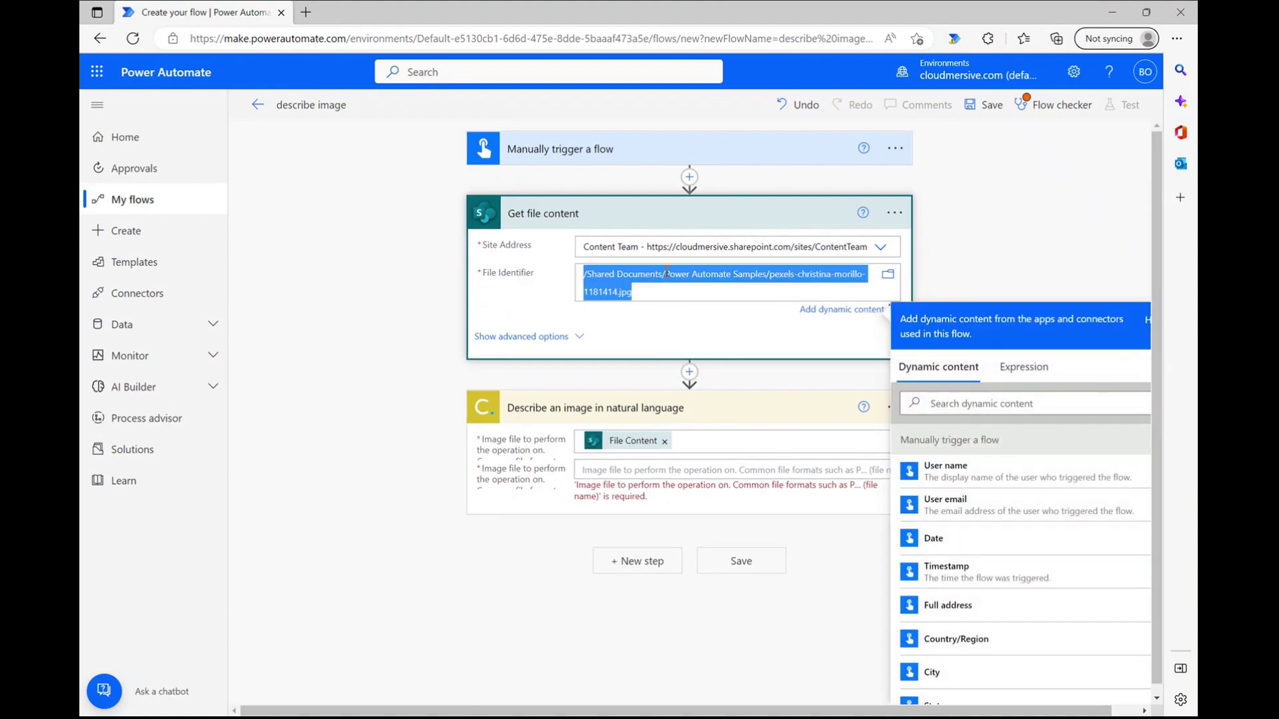
{"action": "left_click", "coordinate": [699, 470]}
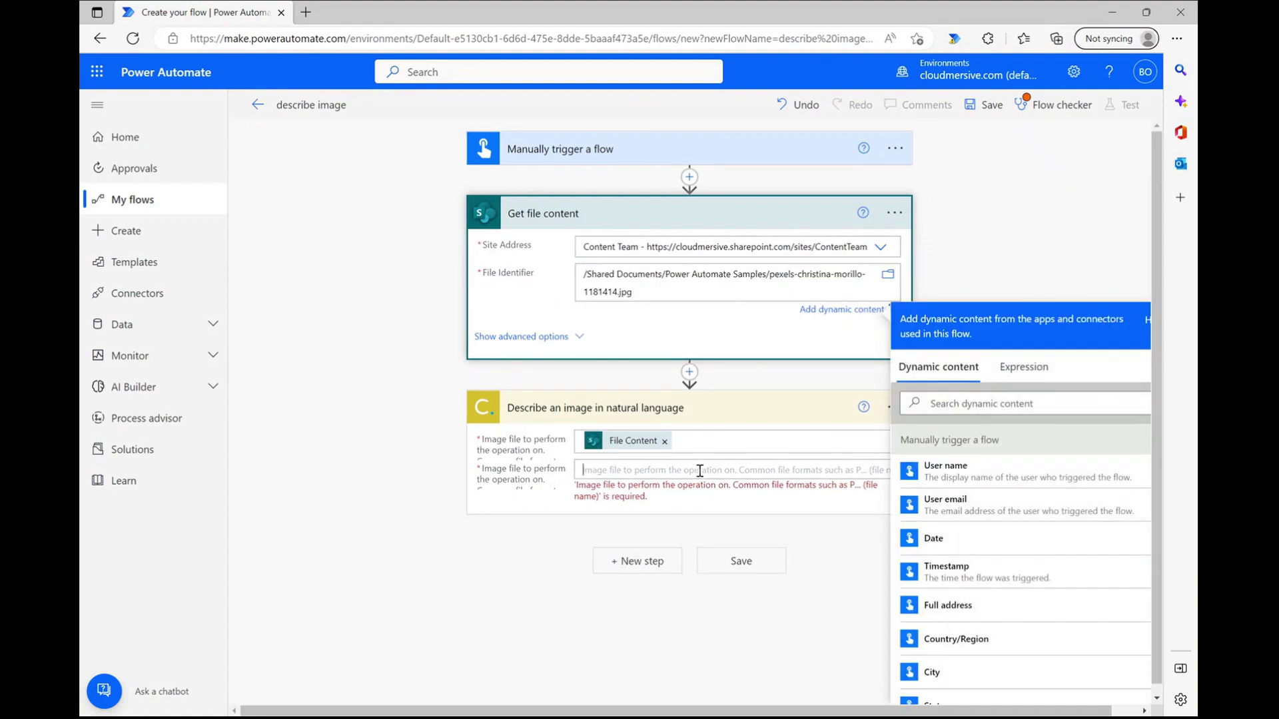
{"action": "key", "text": "ctrl+v"}
{"action": "left_click", "coordinate": [1059, 359]}
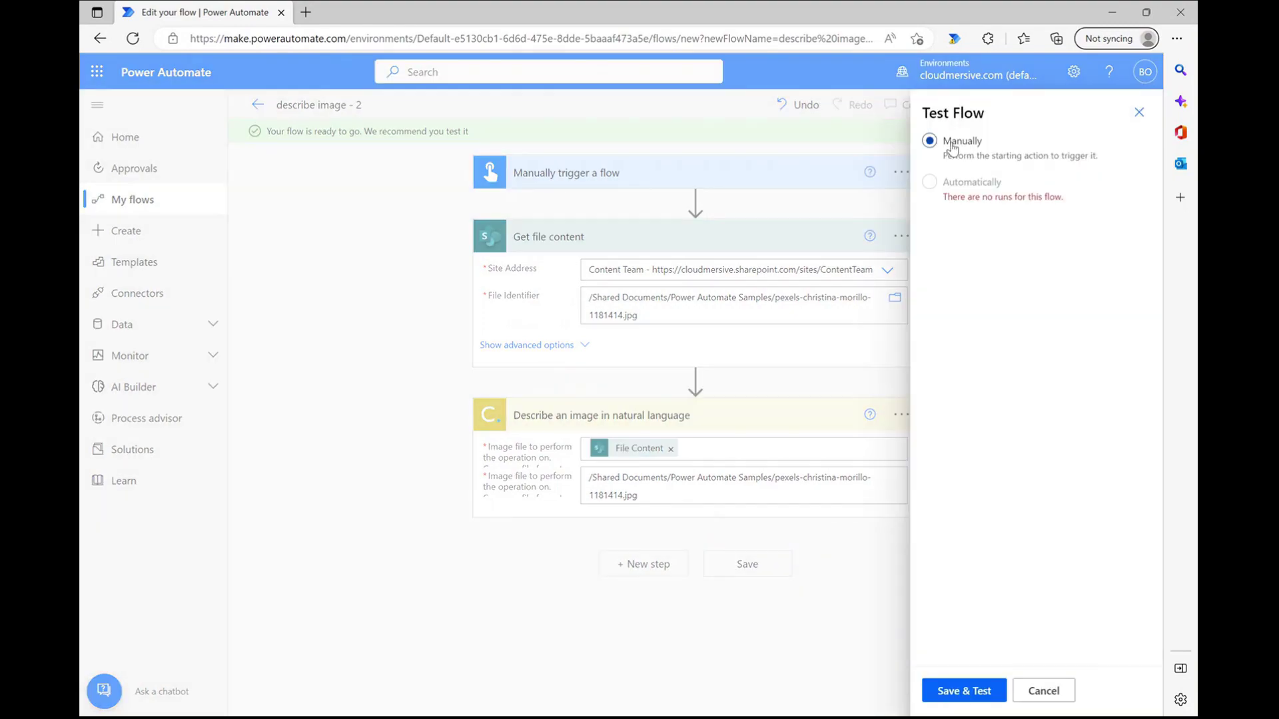
Step: Save and run a manual test of the flow, then expand the Describe step's results
{"action": "left_click", "coordinate": [978, 699]}
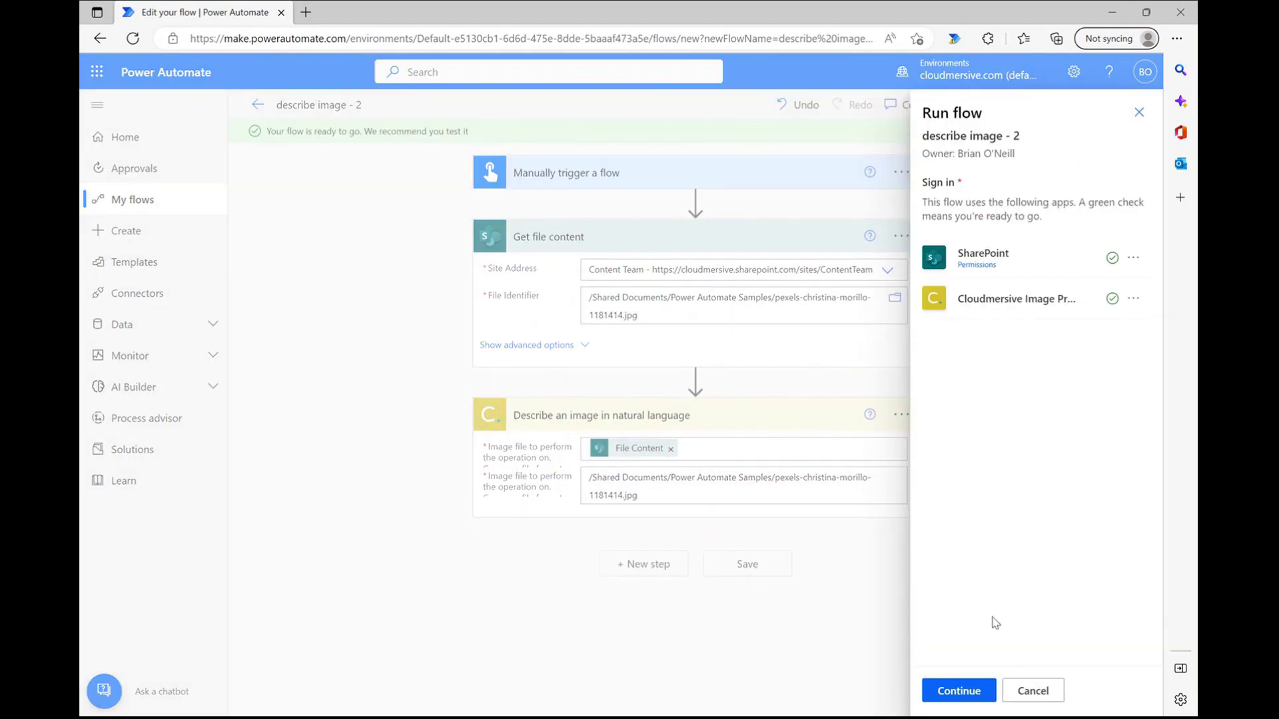
{"action": "left_click", "coordinate": [962, 690]}
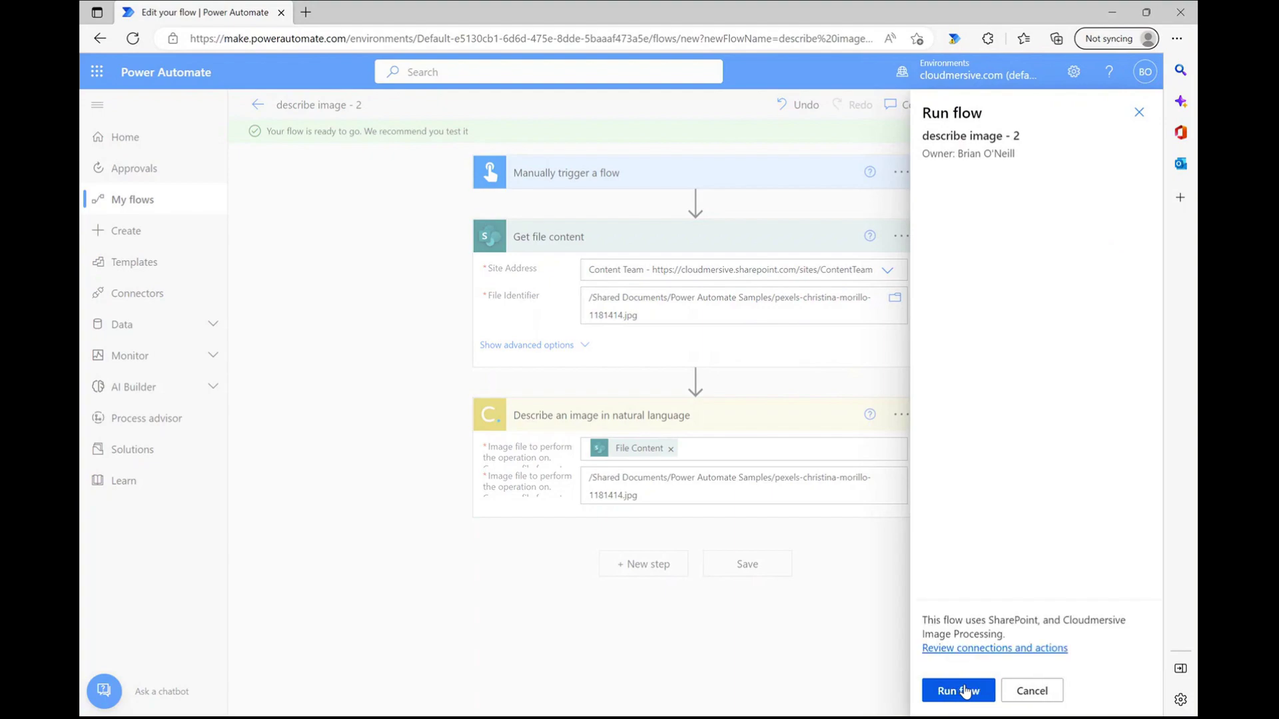
{"action": "left_click", "coordinate": [965, 693]}
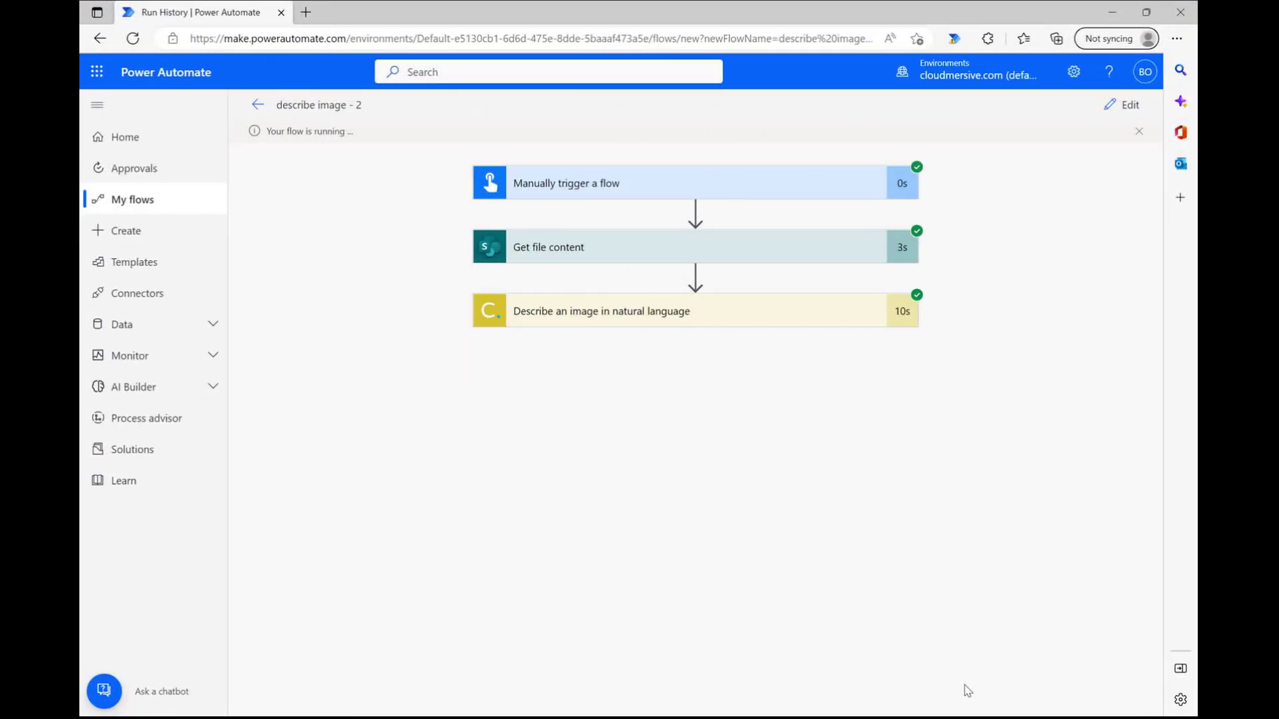
{"action": "left_click", "coordinate": [680, 322]}
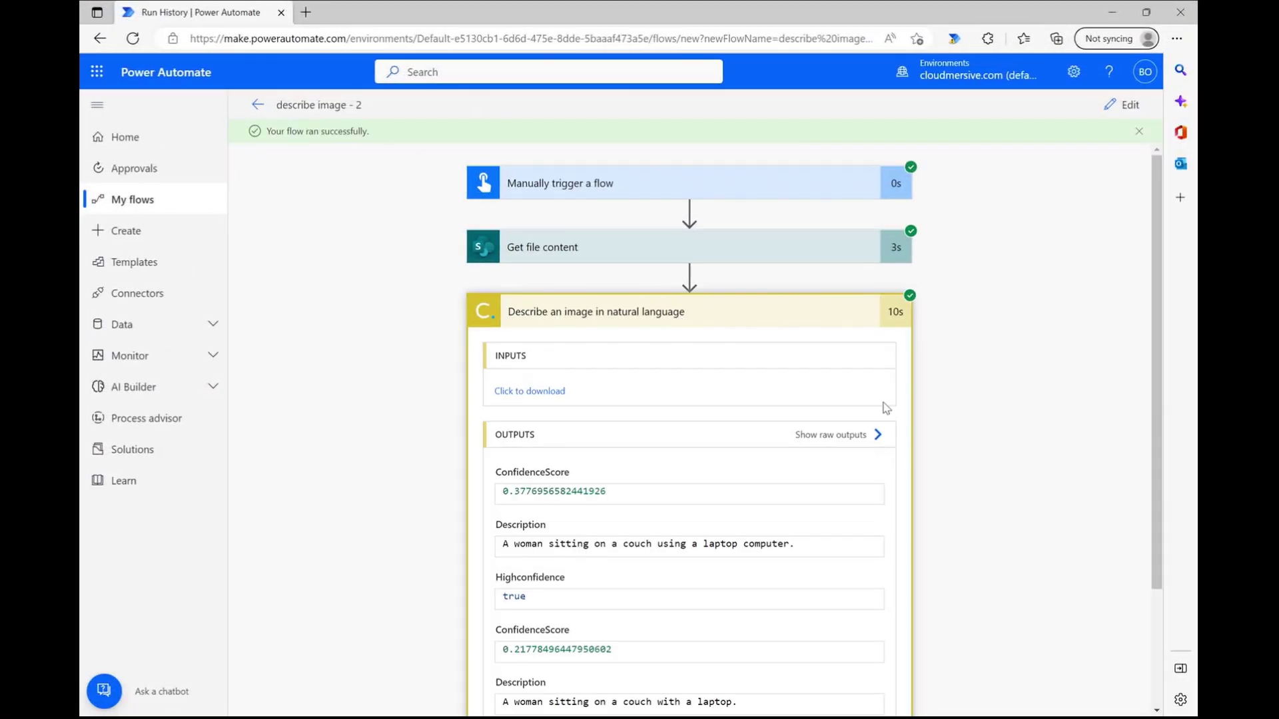
Step: Highlight both confidence scores and descriptions, including 'A woman sitting on a couch using a laptop computer.'
{"action": "scroll", "coordinate": [965, 524], "scroll_direction": "down", "scroll_amount": 2}
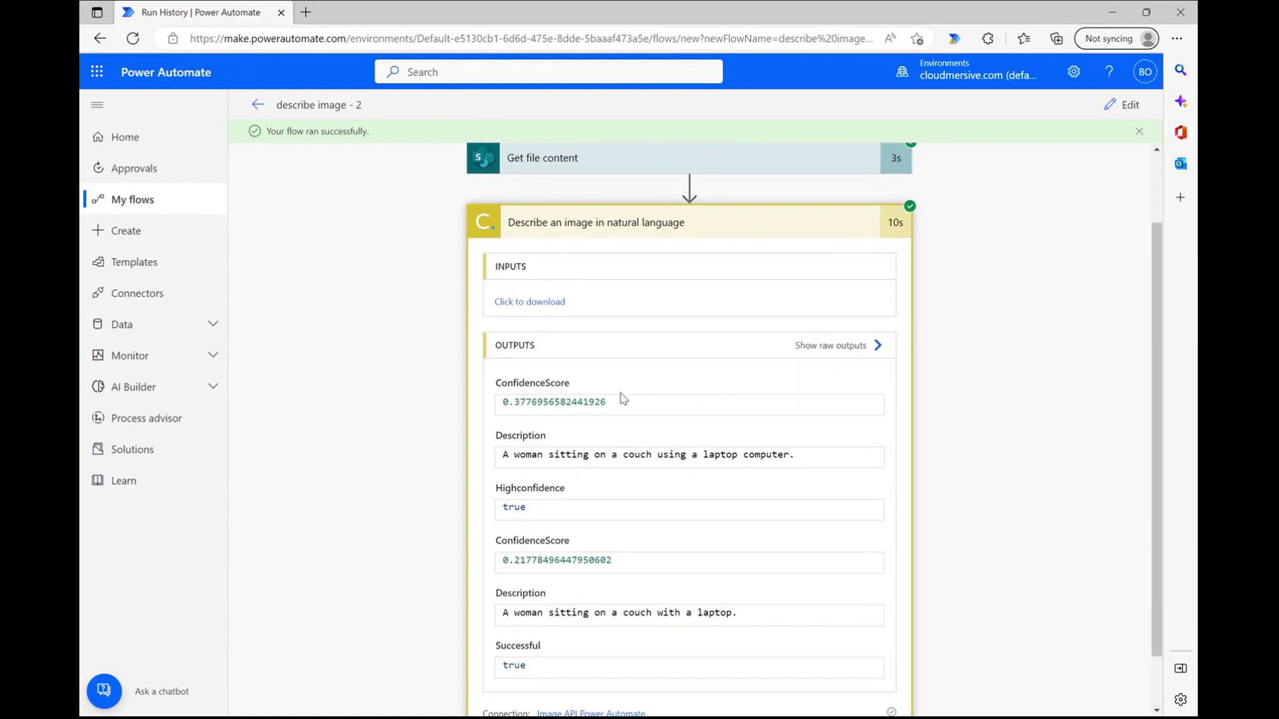
{"action": "left_click_drag", "start_coordinate": [622, 399], "coordinate": [496, 407]}
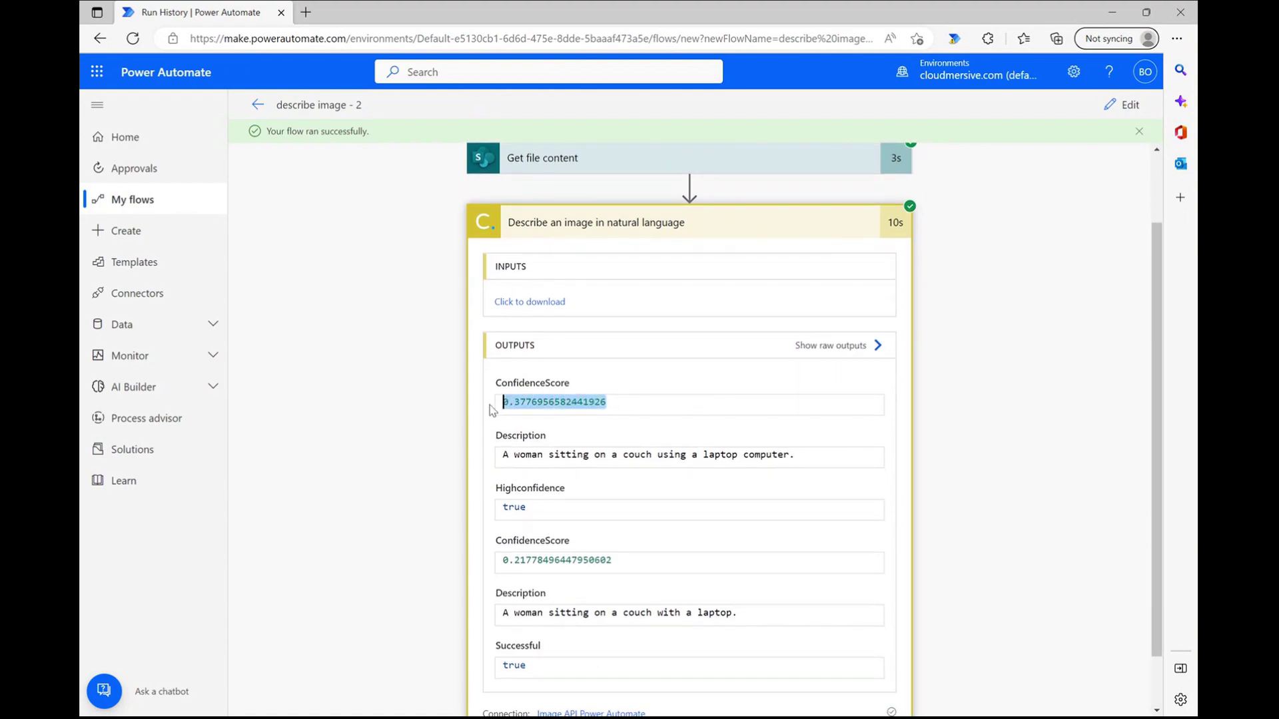
{"action": "double_click", "coordinate": [638, 454]}
{"action": "triple_click", "coordinate": [641, 452]}
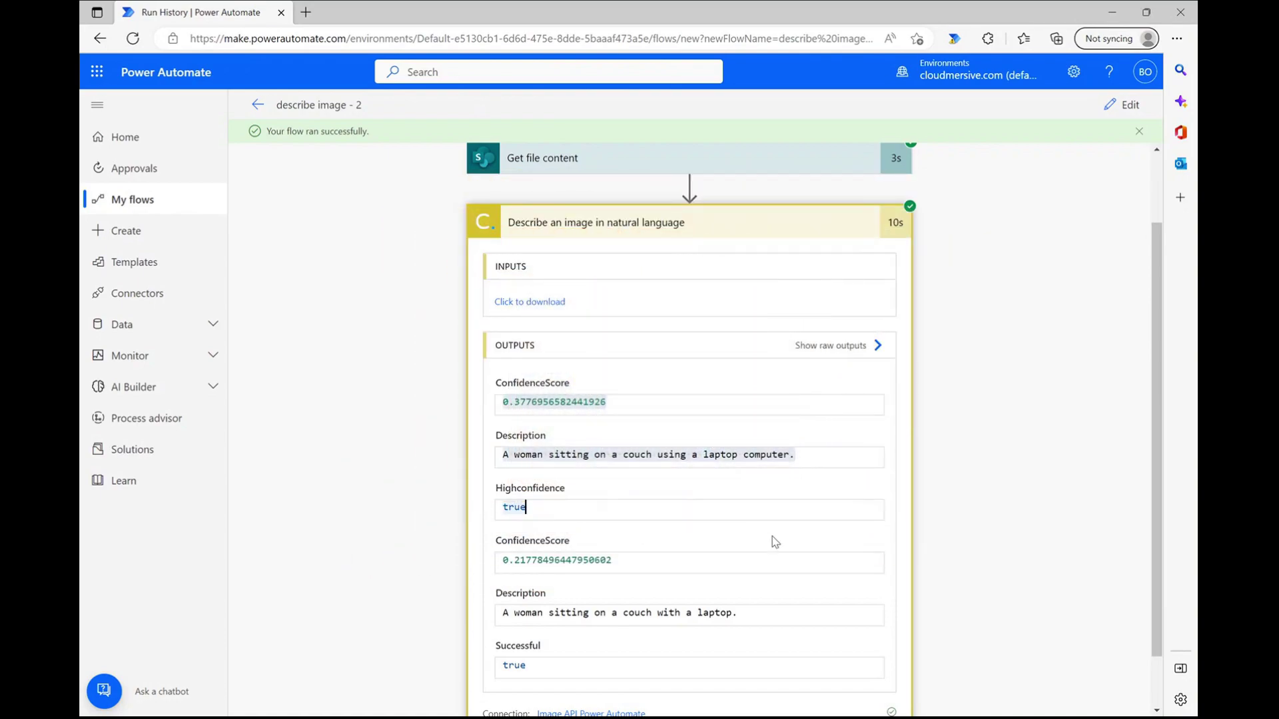
{"action": "scroll", "coordinate": [774, 541], "scroll_direction": "down", "scroll_amount": 2}
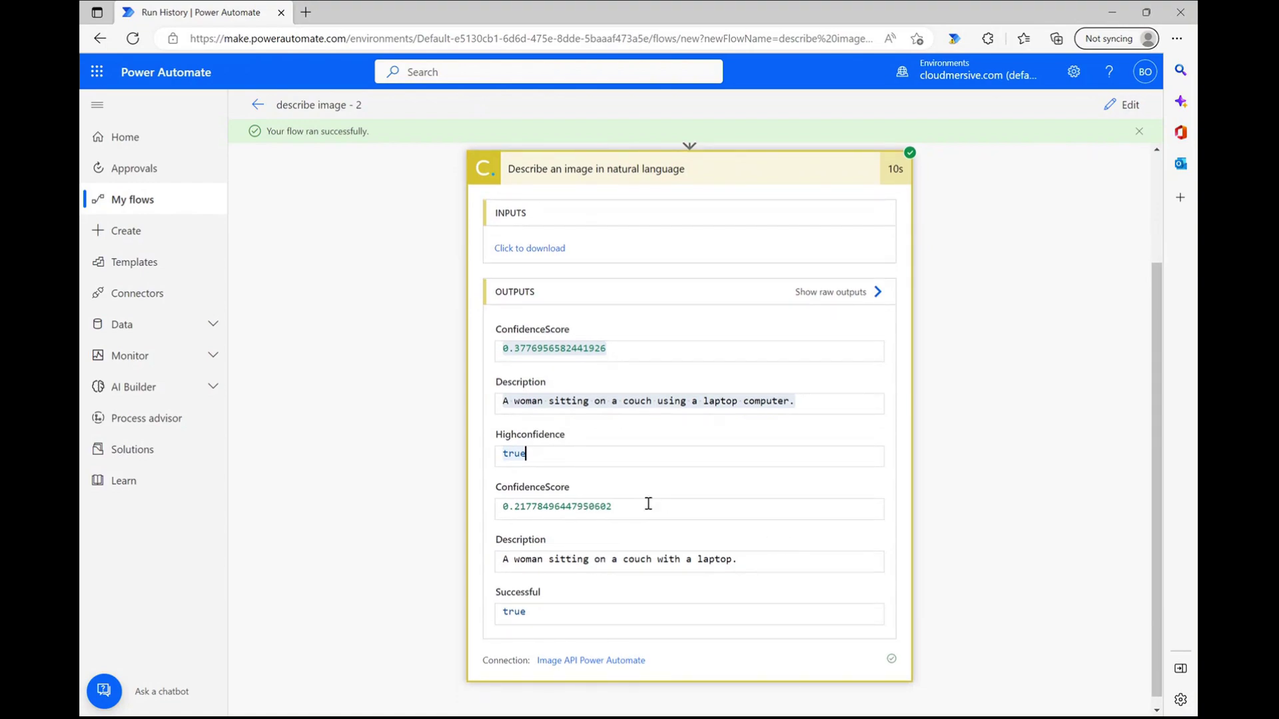
{"action": "left_click_drag", "start_coordinate": [612, 506], "coordinate": [502, 506]}
{"action": "left_click_drag", "start_coordinate": [747, 561], "coordinate": [502, 561]}
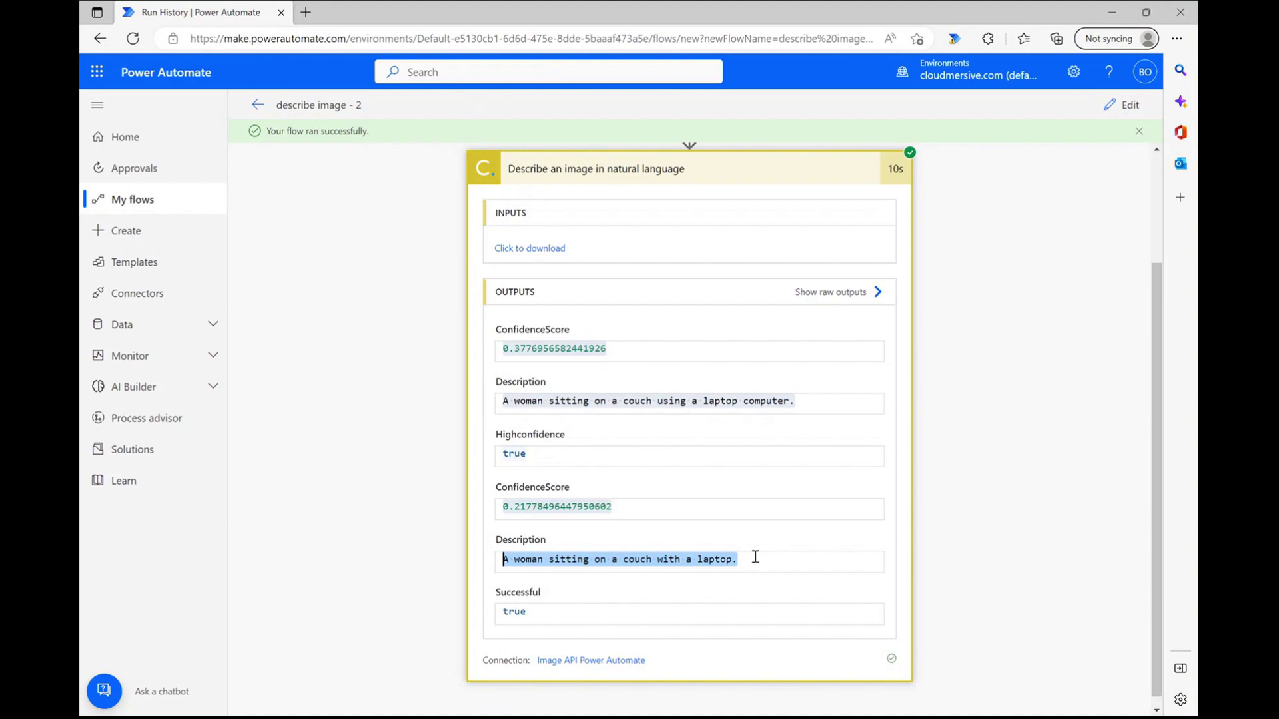
{"action": "left_click", "coordinate": [951, 561]}
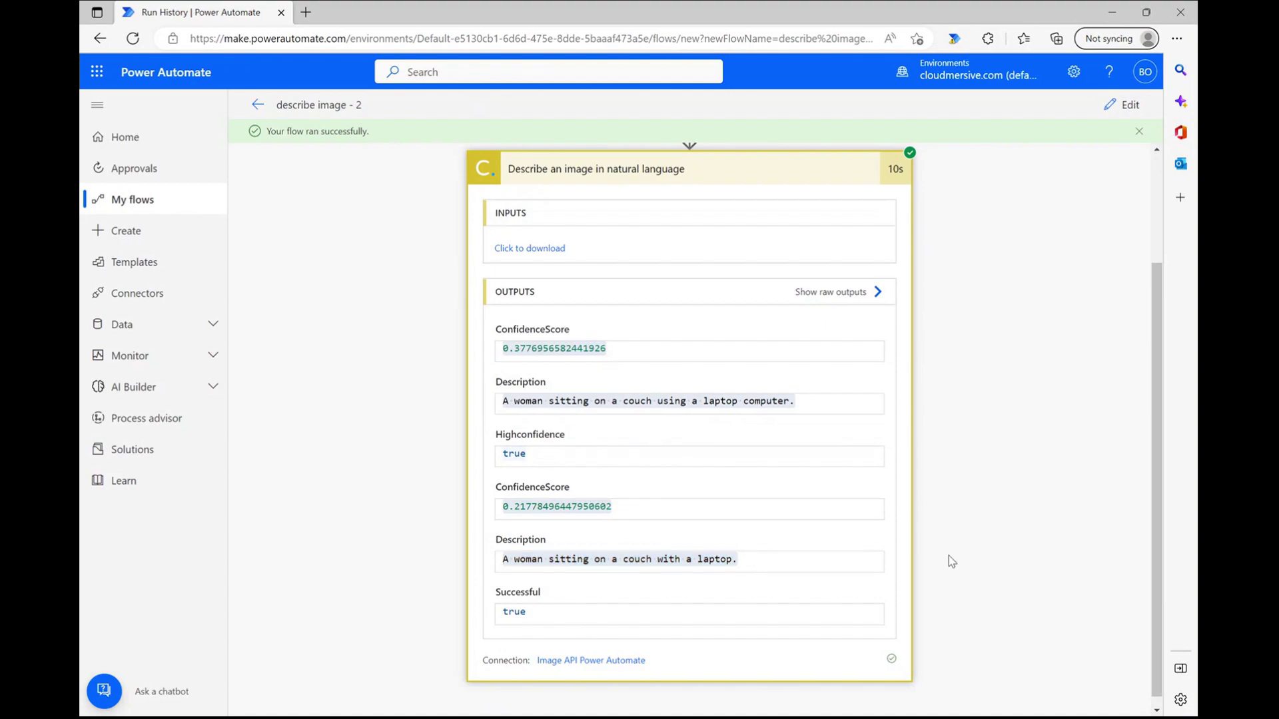